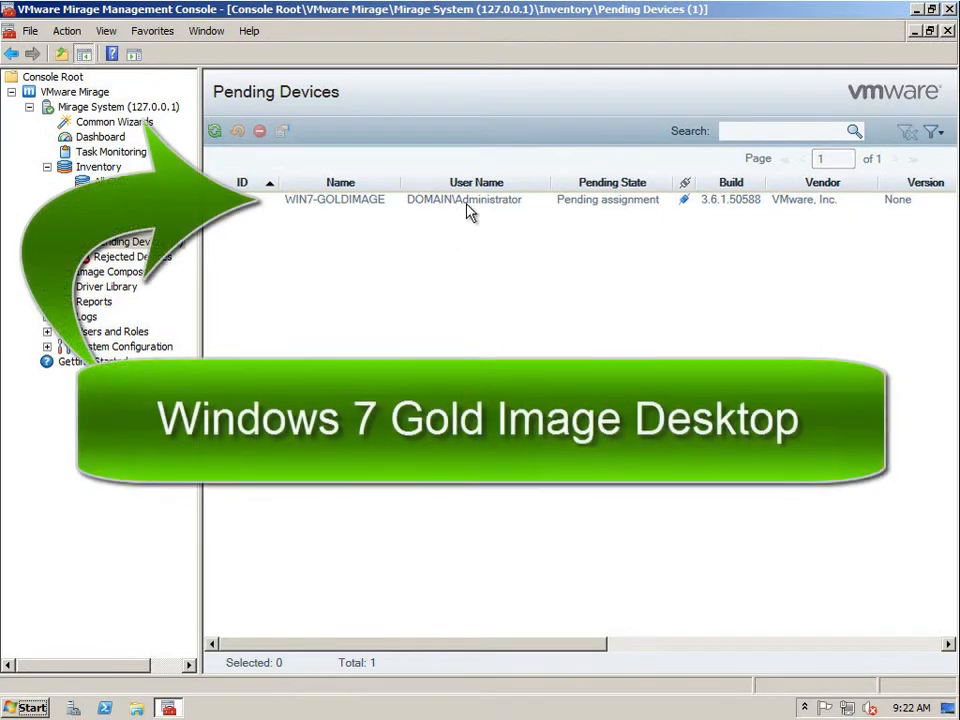
- Select the WIN7-GOLDIMAGE pending device and view the OpenOffice.org 3.4.1 and VLC media player details
{"action": "left_click", "coordinate": [467, 203]}
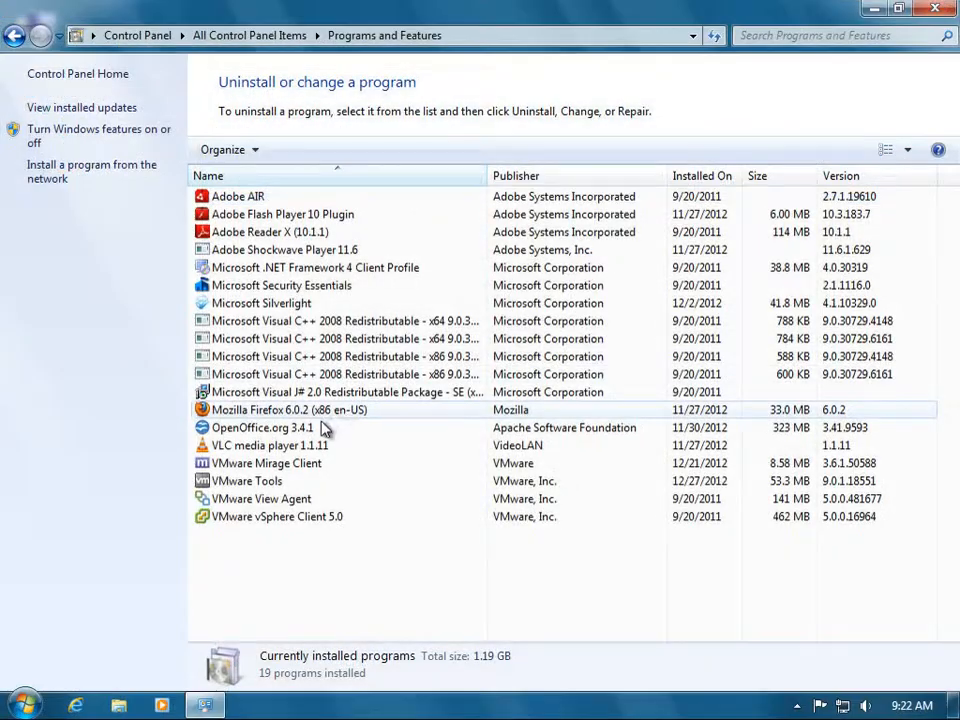
{"action": "left_click", "coordinate": [316, 428]}
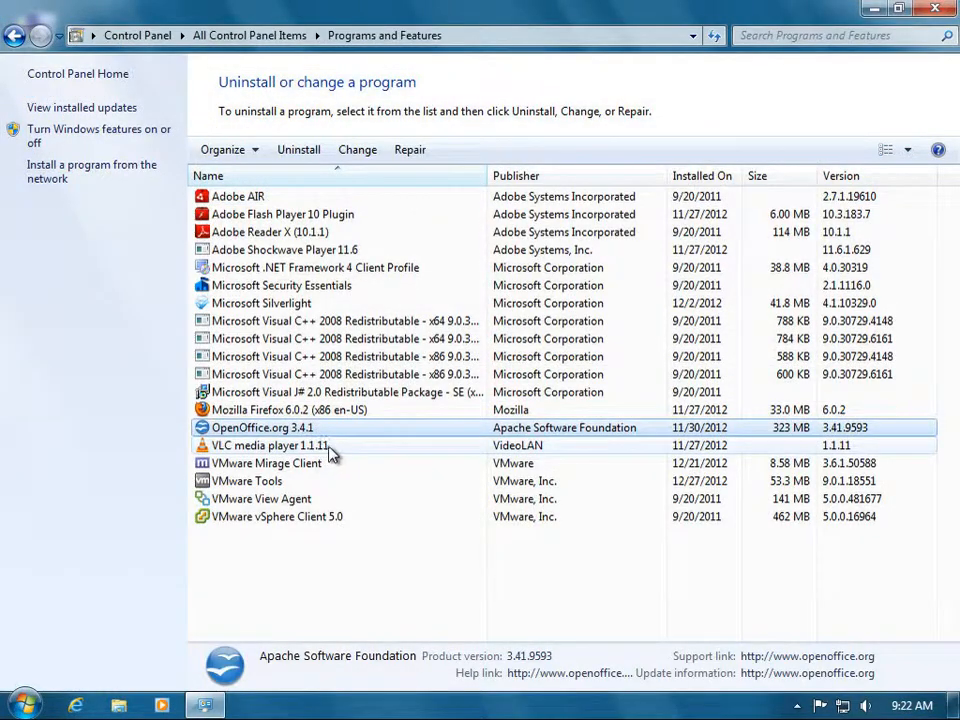
{"action": "left_click", "coordinate": [331, 453]}
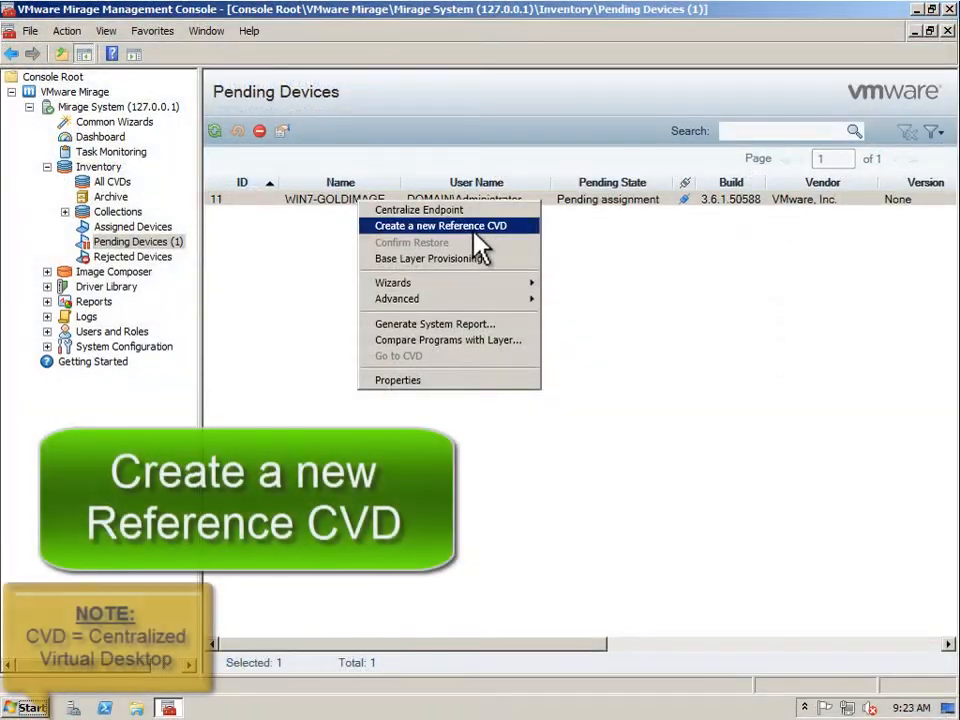
- Make WIN7-GOLDIMAGE a new reference CVD with the default policy, no base layer and automatic volume
{"action": "left_click", "coordinate": [470, 228]}
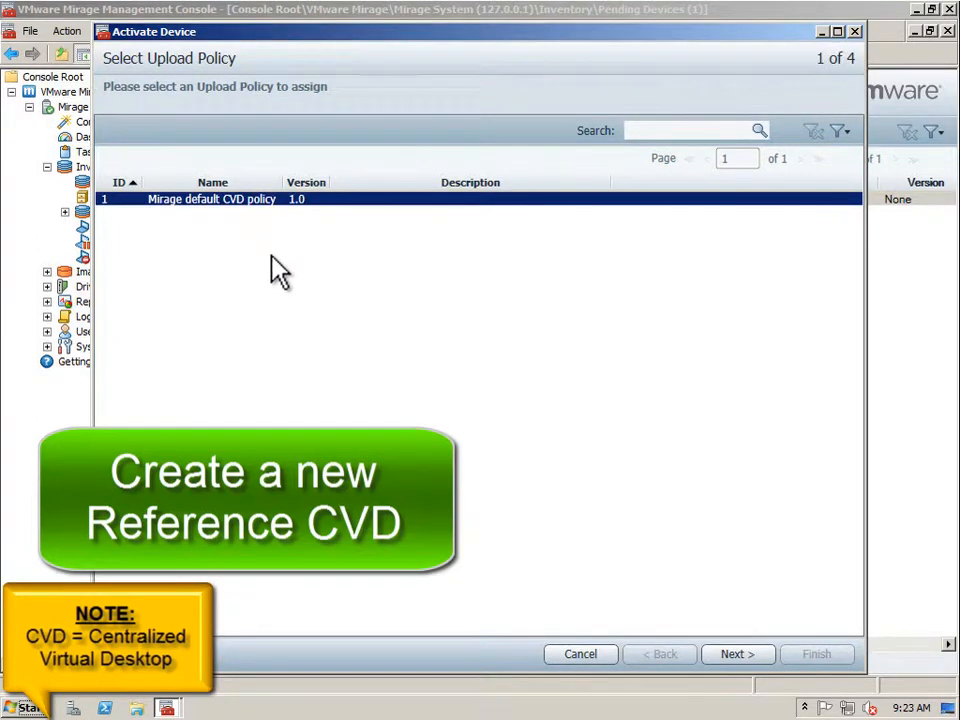
{"action": "left_click", "coordinate": [725, 655]}
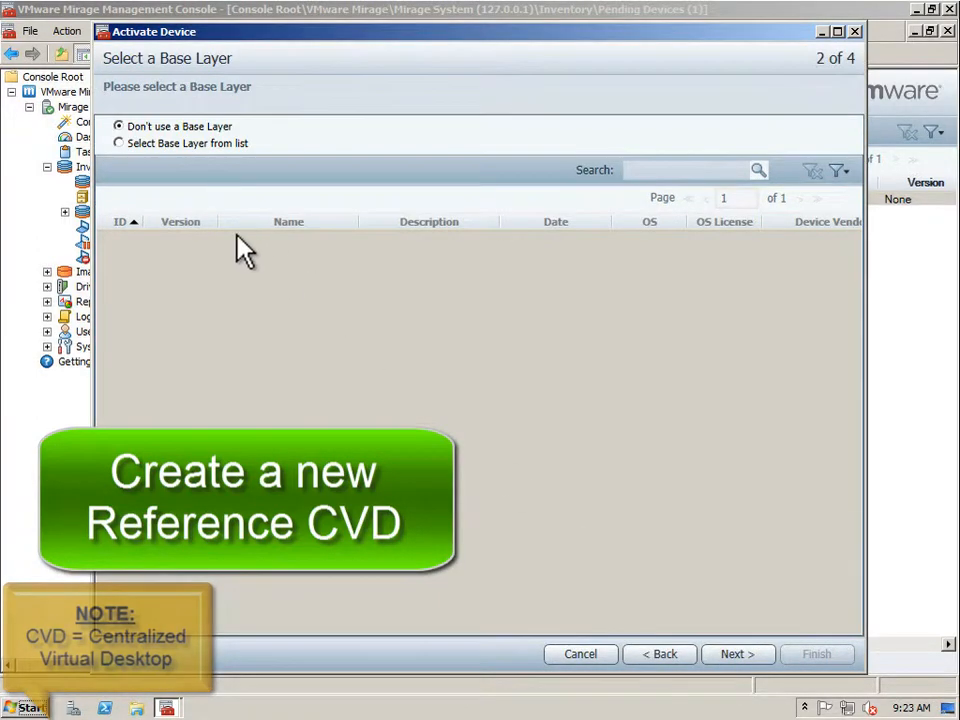
{"action": "left_click", "coordinate": [730, 656]}
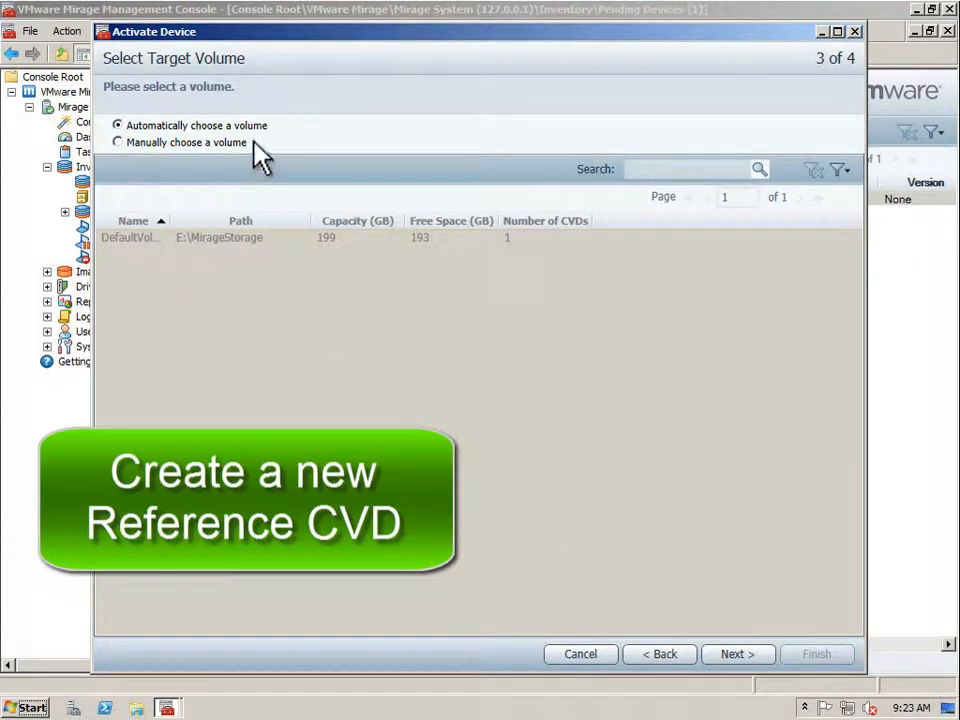
{"action": "left_click", "coordinate": [727, 652]}
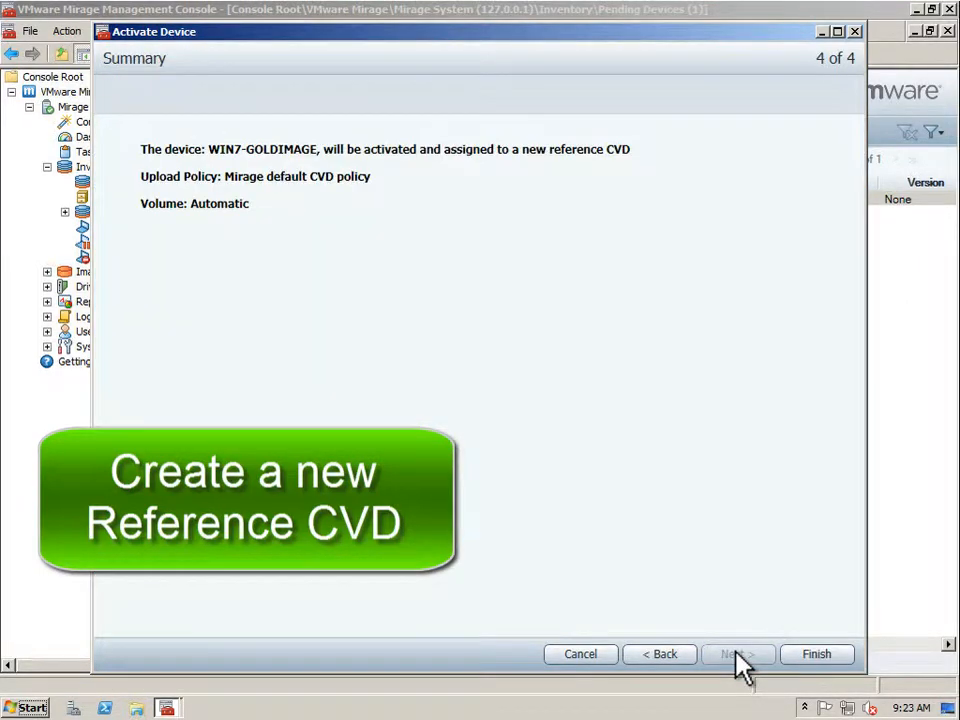
{"action": "left_click", "coordinate": [816, 654]}
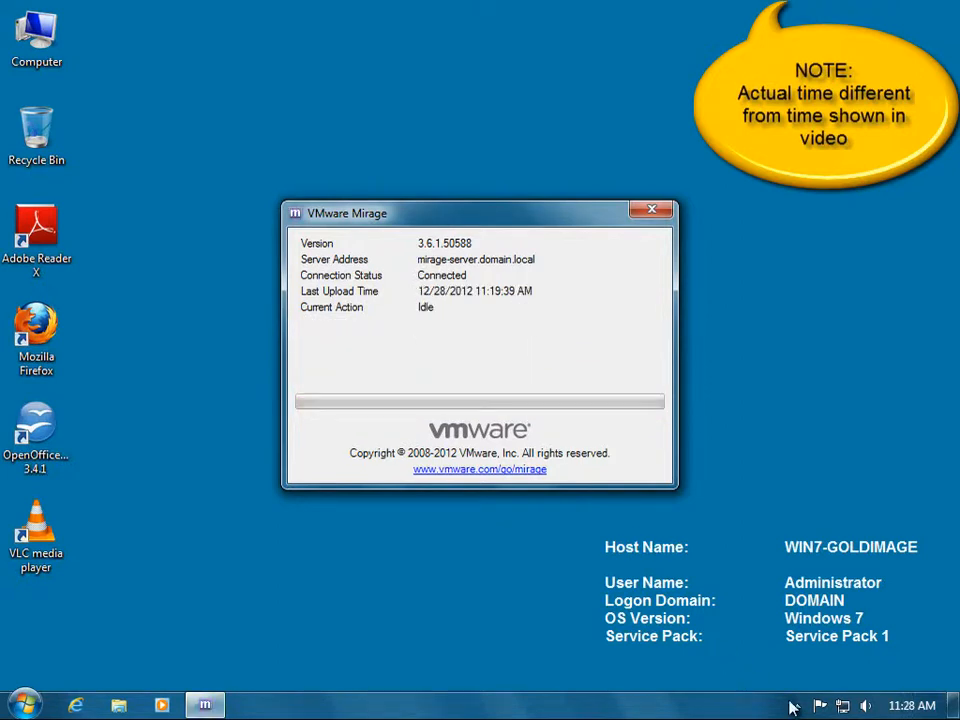
- Run Windows 7 Image Setup from the Mirage tray icon to prepare the machine for capture
{"action": "left_click", "coordinate": [797, 706]}
{"action": "right_click", "coordinate": [767, 614]}
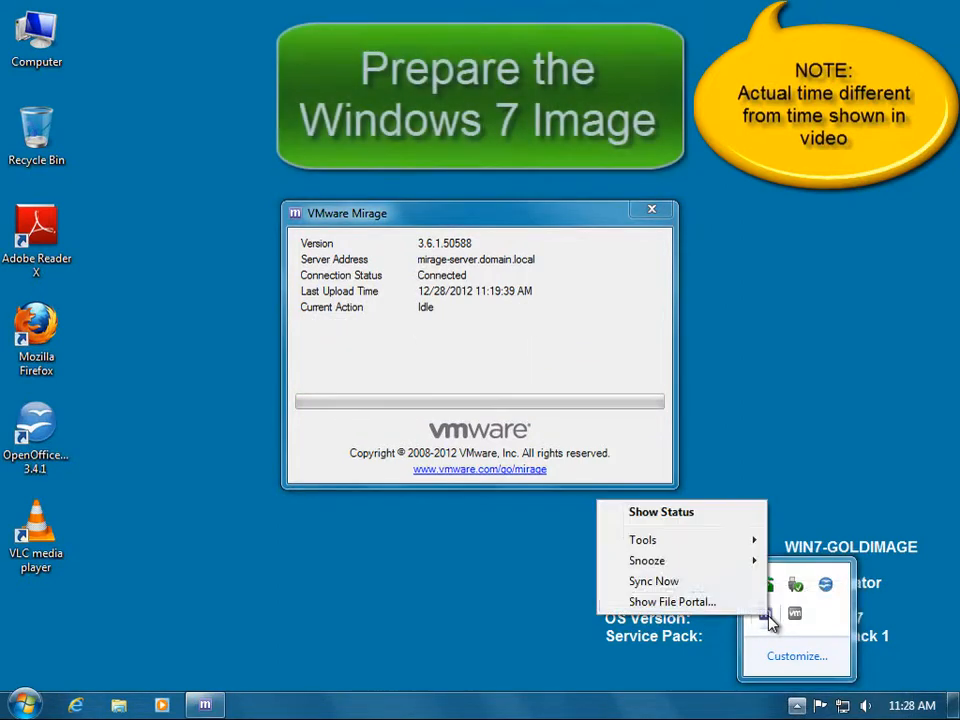
{"action": "mouse_move", "coordinate": [642, 543]}
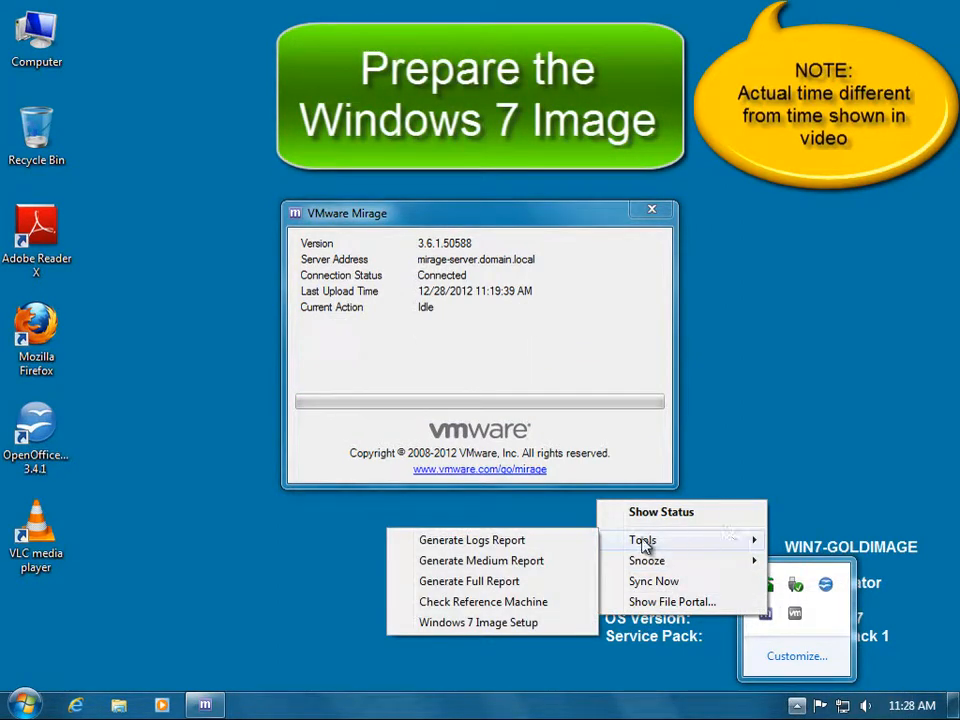
{"action": "left_click", "coordinate": [486, 624]}
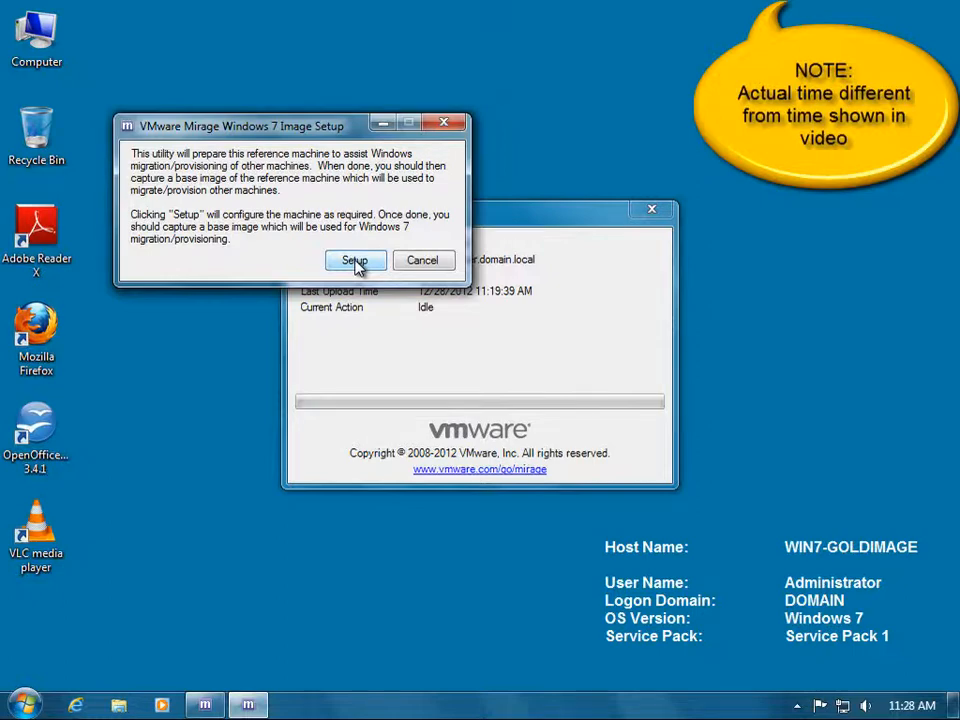
{"action": "left_click", "coordinate": [355, 261]}
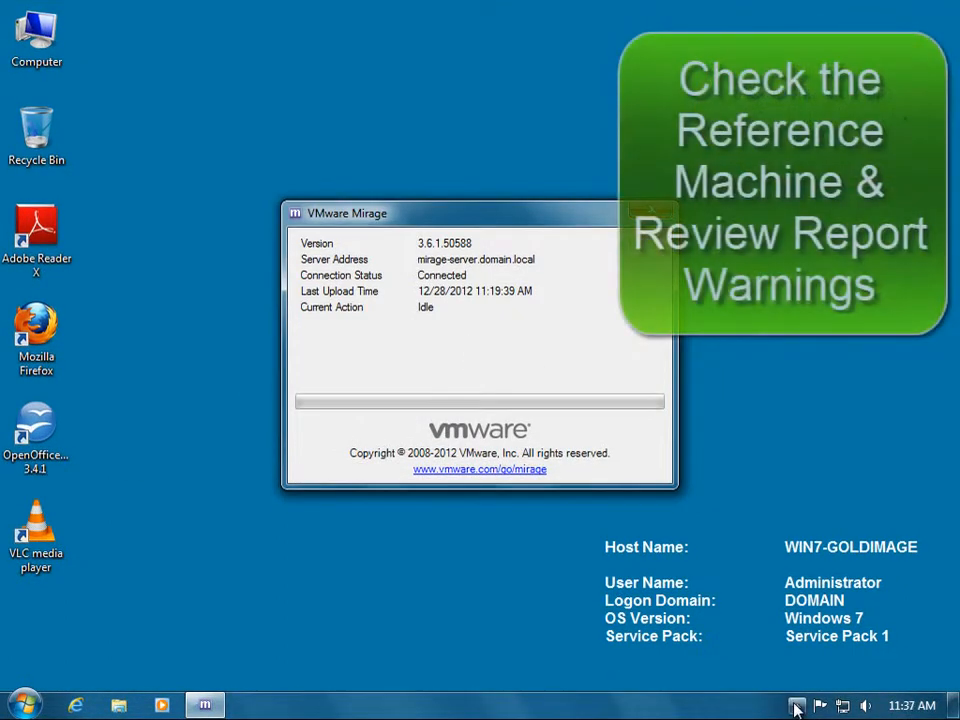
{"action": "left_click", "coordinate": [797, 705]}
{"action": "right_click", "coordinate": [765, 613]}
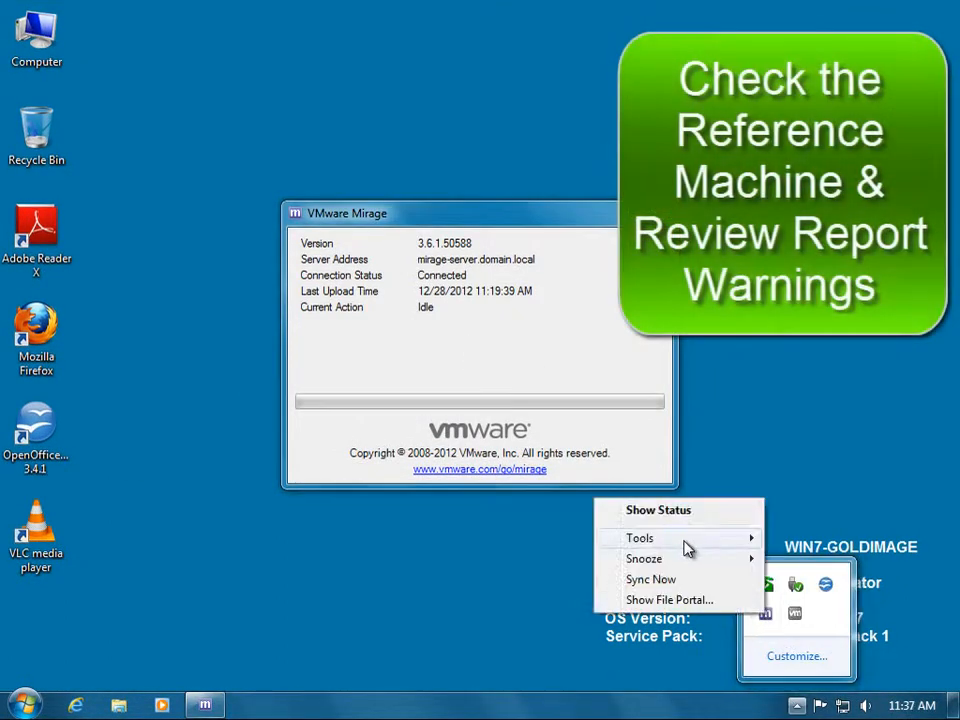
- Run Check Reference Machine and review its Windows License and Pending Windows Updates warnings
{"action": "mouse_move", "coordinate": [688, 549]}
{"action": "left_click", "coordinate": [474, 602]}
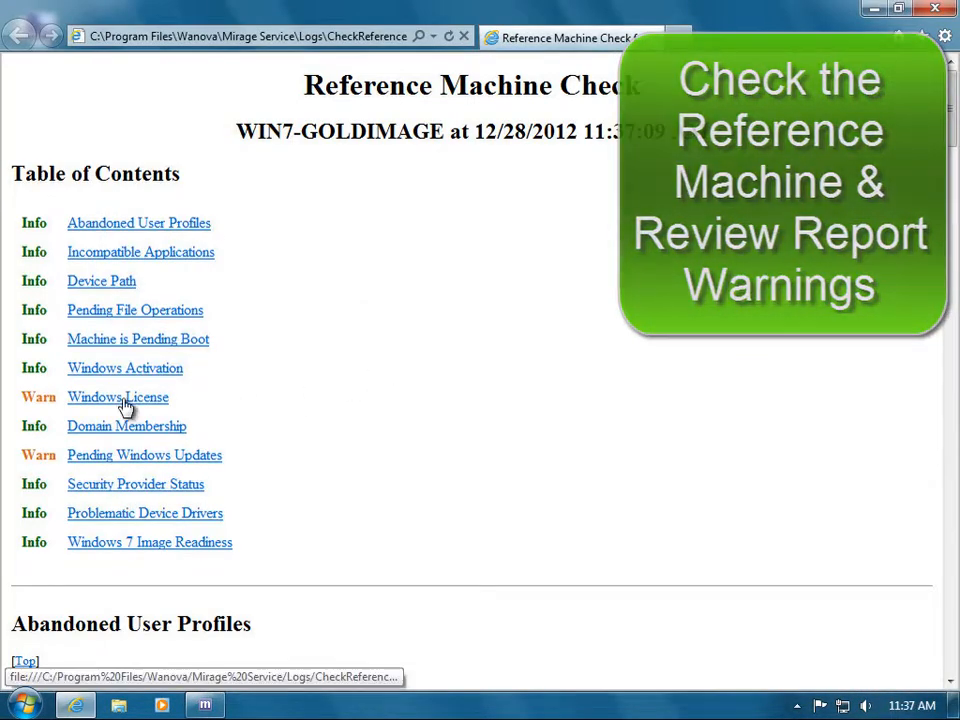
{"action": "left_click", "coordinate": [276, 398]}
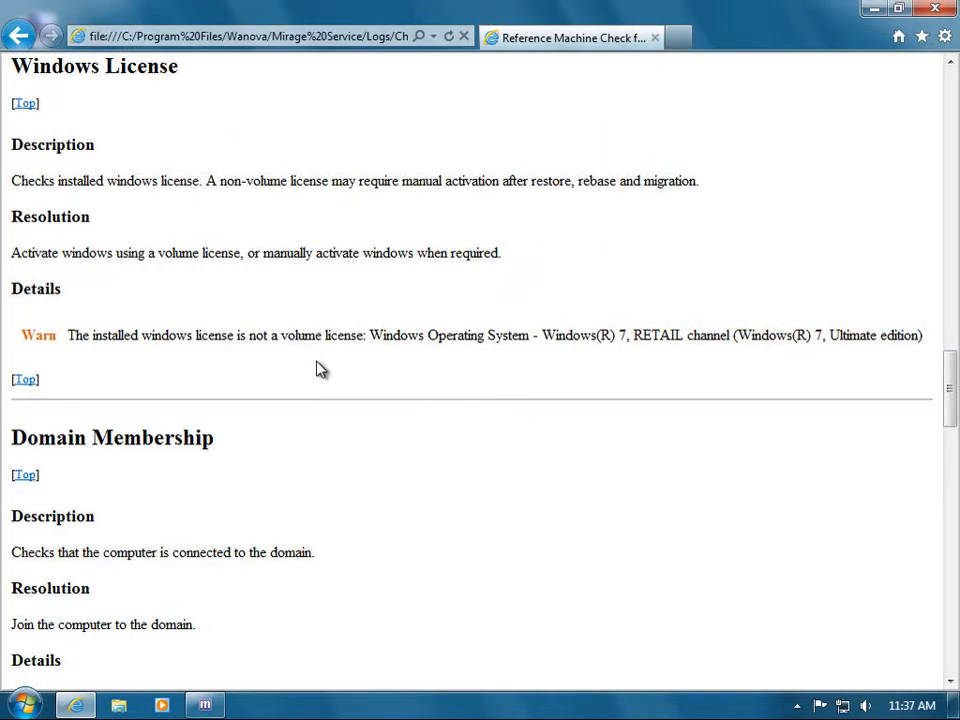
{"action": "left_click", "coordinate": [28, 379]}
{"action": "left_click", "coordinate": [131, 350]}
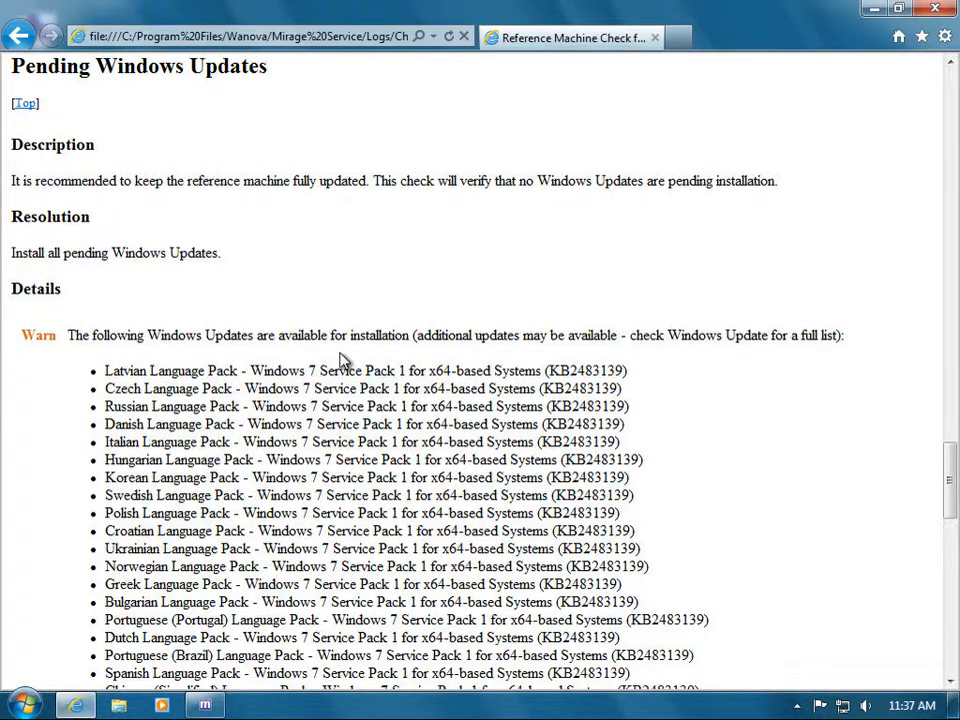
{"action": "scroll", "coordinate": [340, 360], "scroll_direction": "down", "scroll_amount": 5}
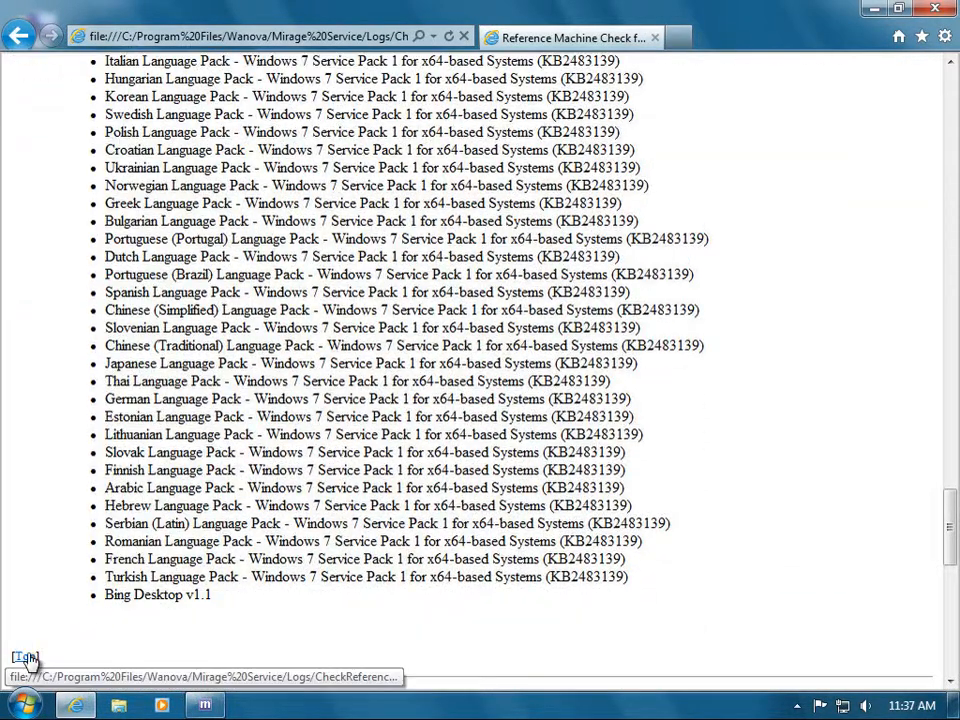
{"action": "left_click", "coordinate": [28, 657]}
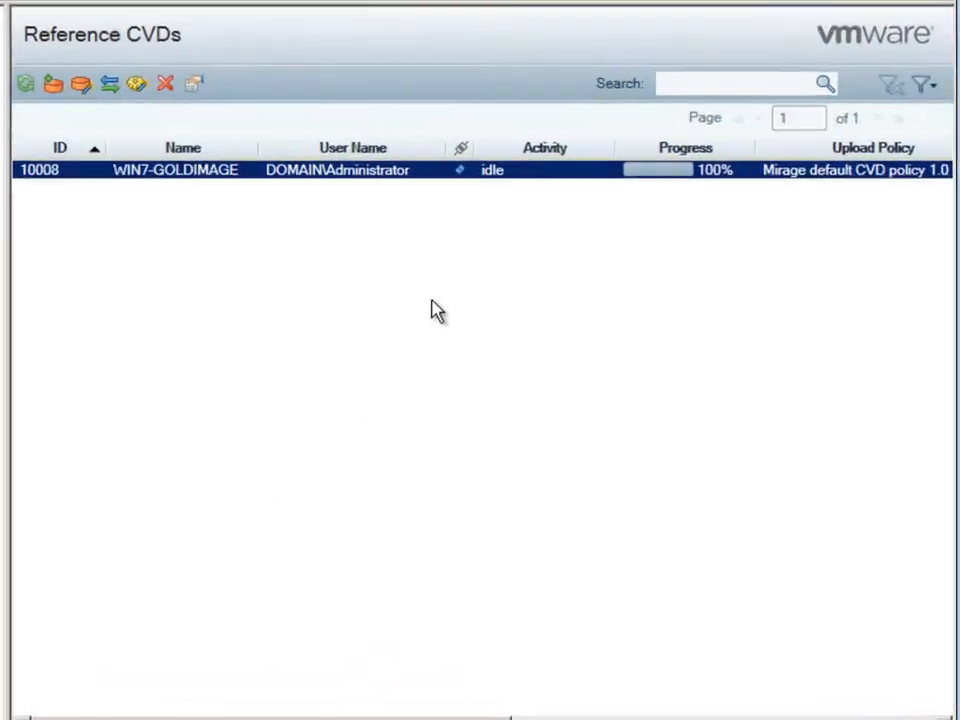
- Capture layer 'Windows 7 Ultimate 64bit SP1 Base Layer' described as 'OpenOffice, VLC, Firefox, vSphere Client, Adobe Reader'
{"action": "right_click", "coordinate": [522, 170]}
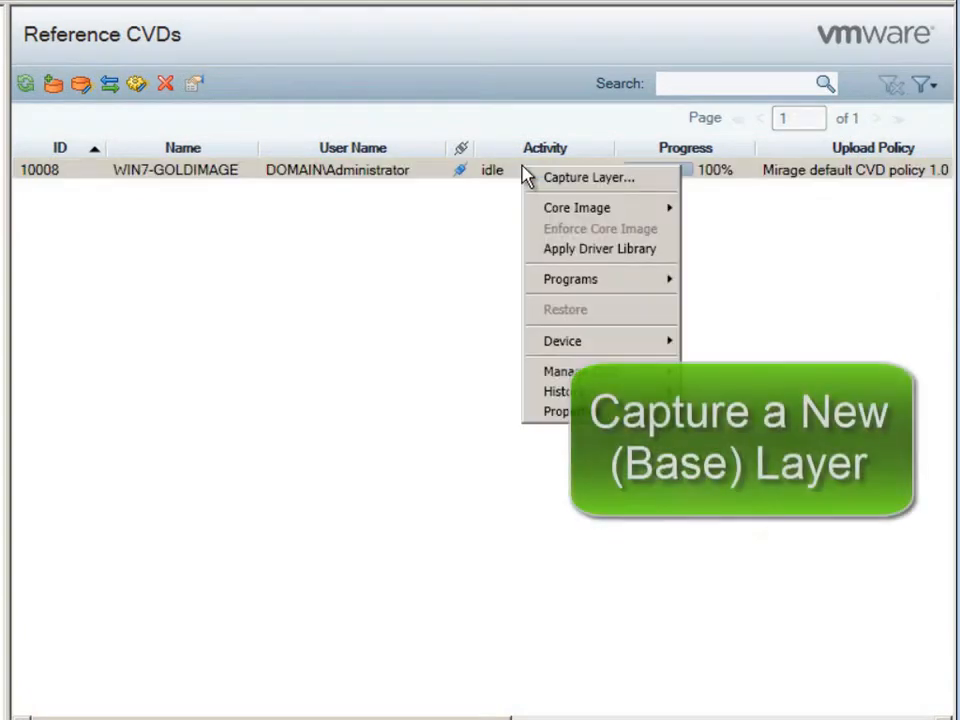
{"action": "left_click", "coordinate": [660, 180]}
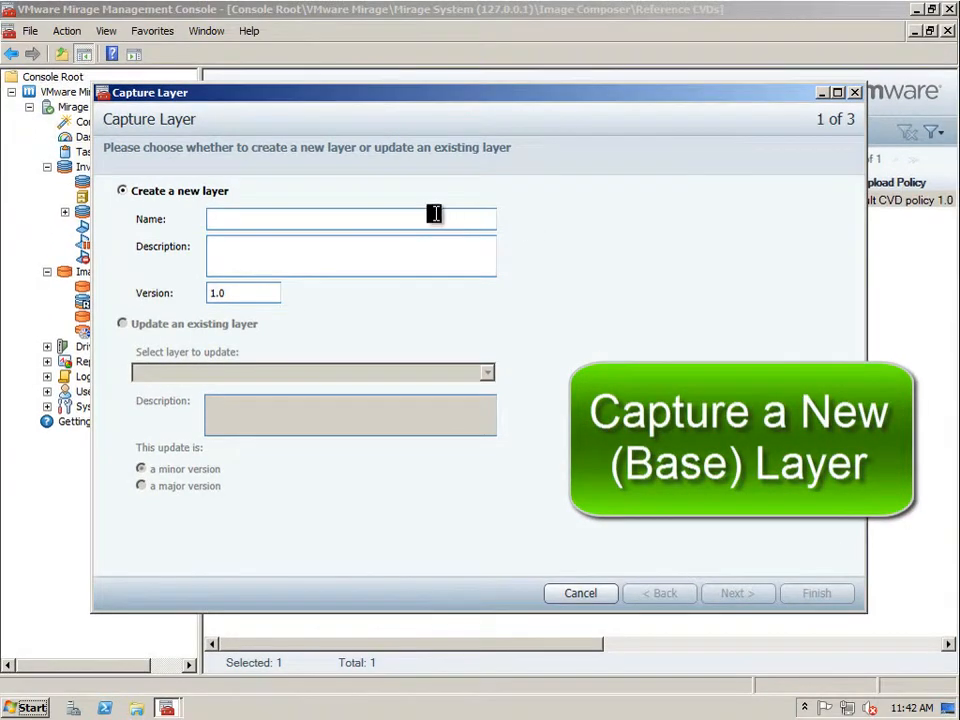
{"action": "type", "text": "Windows 7 Ultimate 6"}
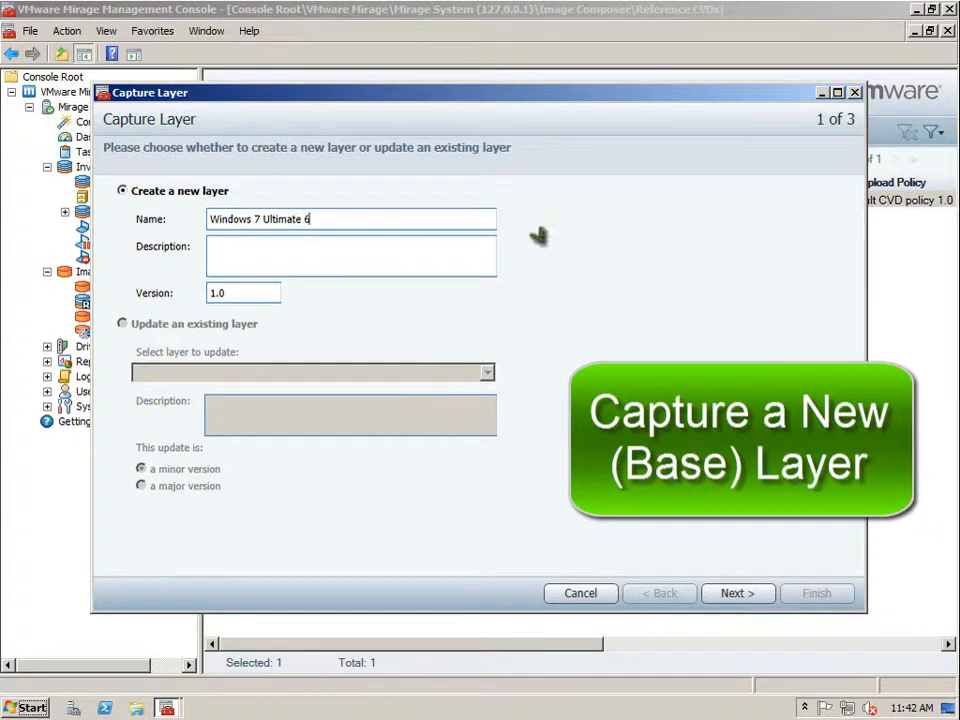
{"action": "type", "text": "4bit SP1 Base Layer"}
{"action": "key", "text": "Tab"}
{"action": "type", "text": "OpenOf"}
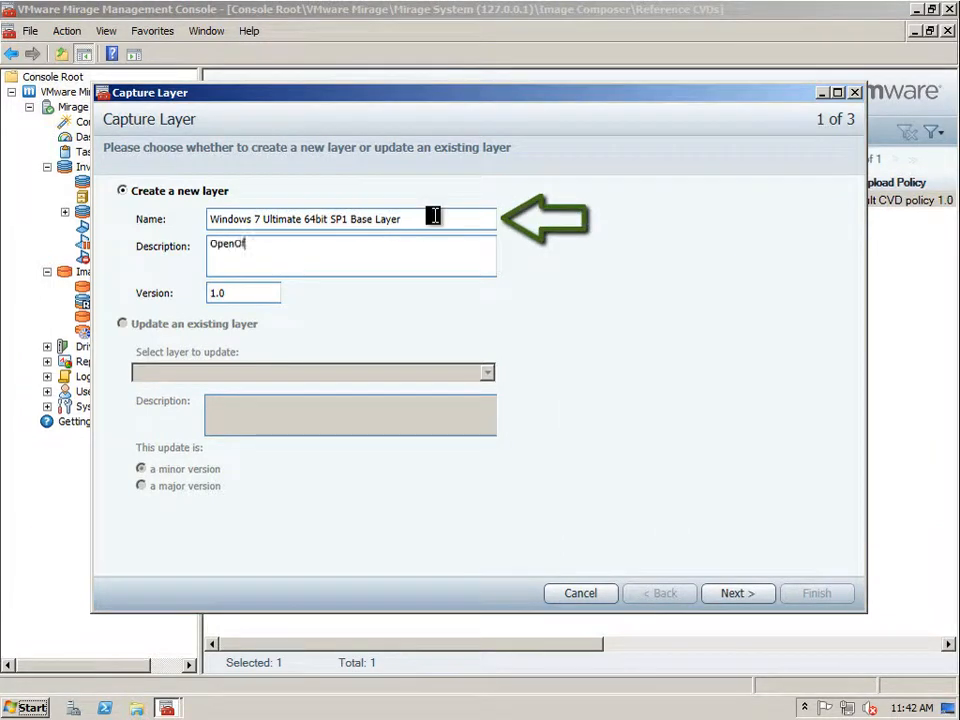
{"action": "type", "text": "fice, VLC, Firefox, vSphe"}
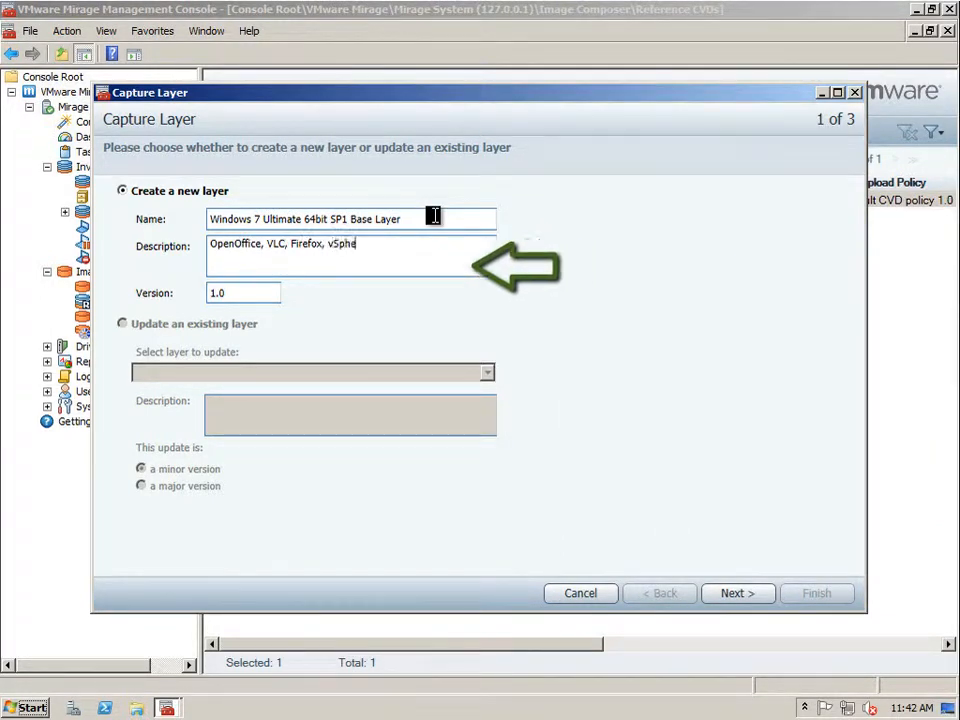
{"action": "type", "text": "re Client, Adobe Reader"}
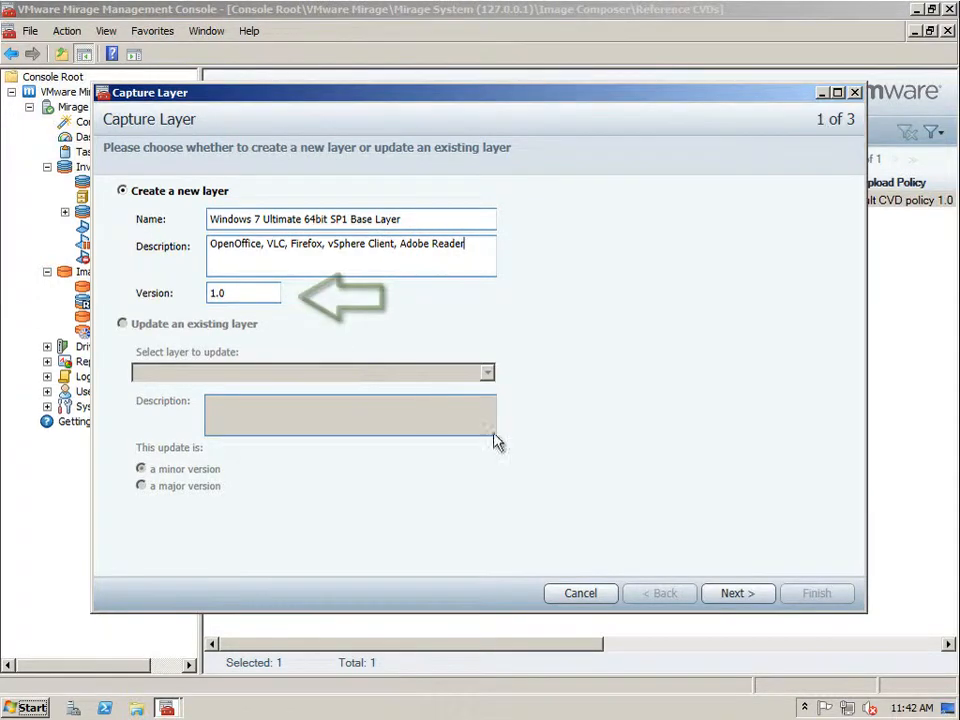
{"action": "left_click", "coordinate": [735, 593]}
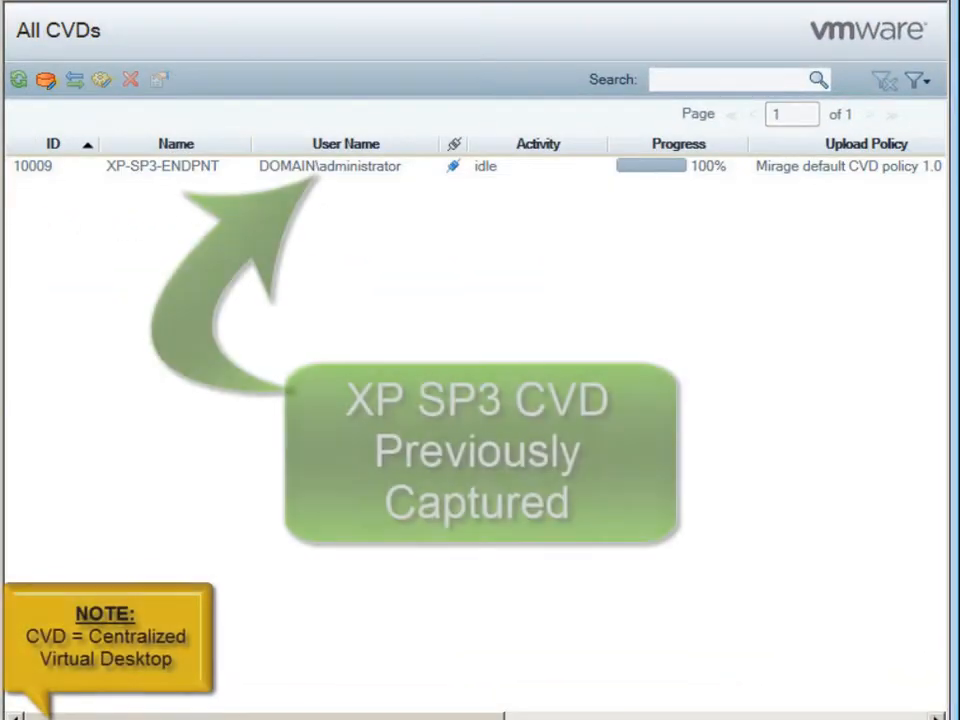
- From All CVDs, start the Windows 7 Migration wizard and select base layer ID 4
{"action": "left_click", "coordinate": [112, 167]}
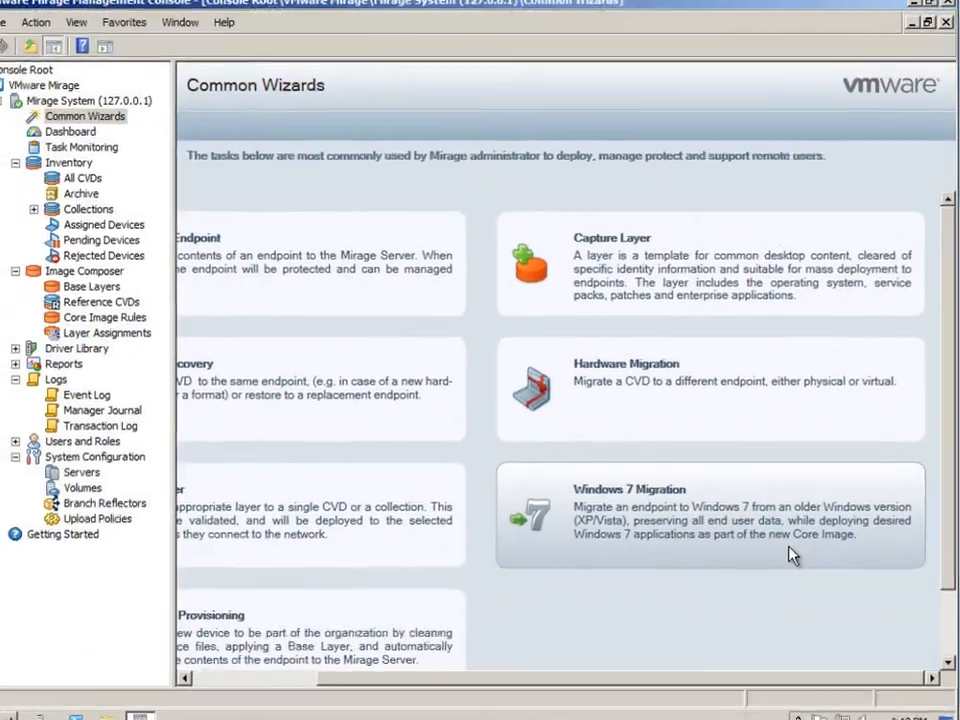
{"action": "left_click", "coordinate": [748, 598]}
{"action": "left_click", "coordinate": [300, 266]}
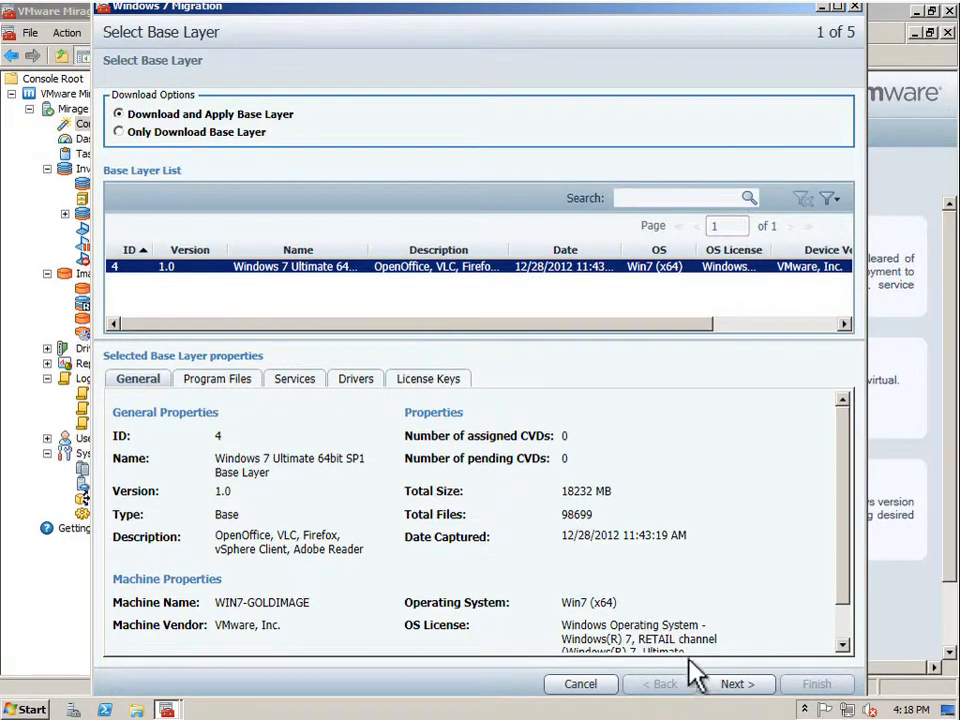
- Add XP-SP3-ENDPNT to the migration and keep the default target machine domain settings
{"action": "left_click", "coordinate": [742, 686]}
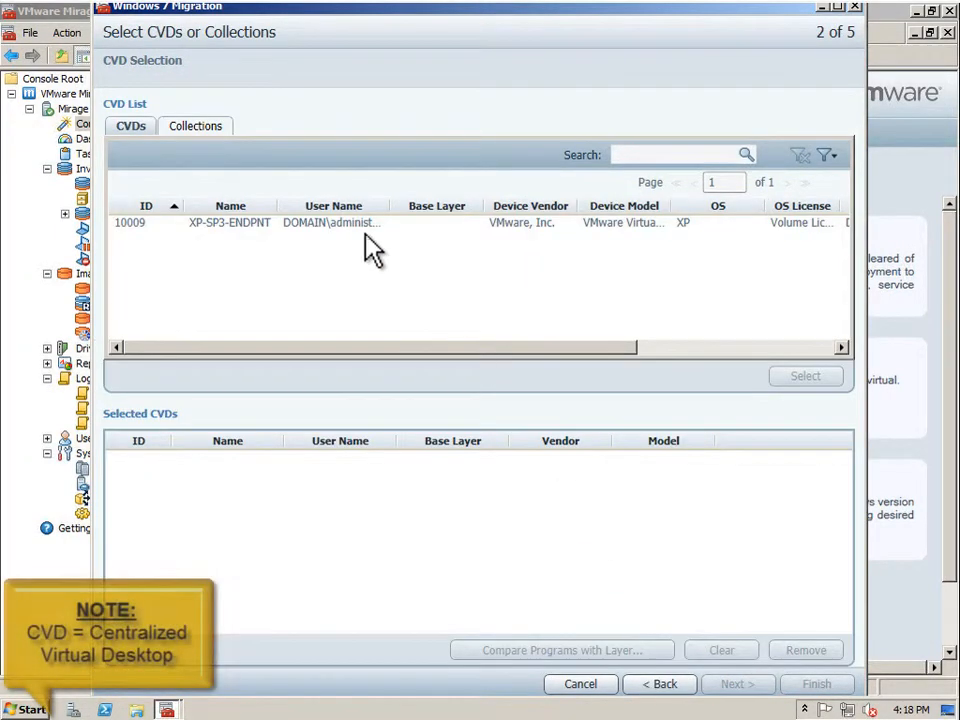
{"action": "left_click", "coordinate": [208, 223]}
{"action": "left_click", "coordinate": [805, 378]}
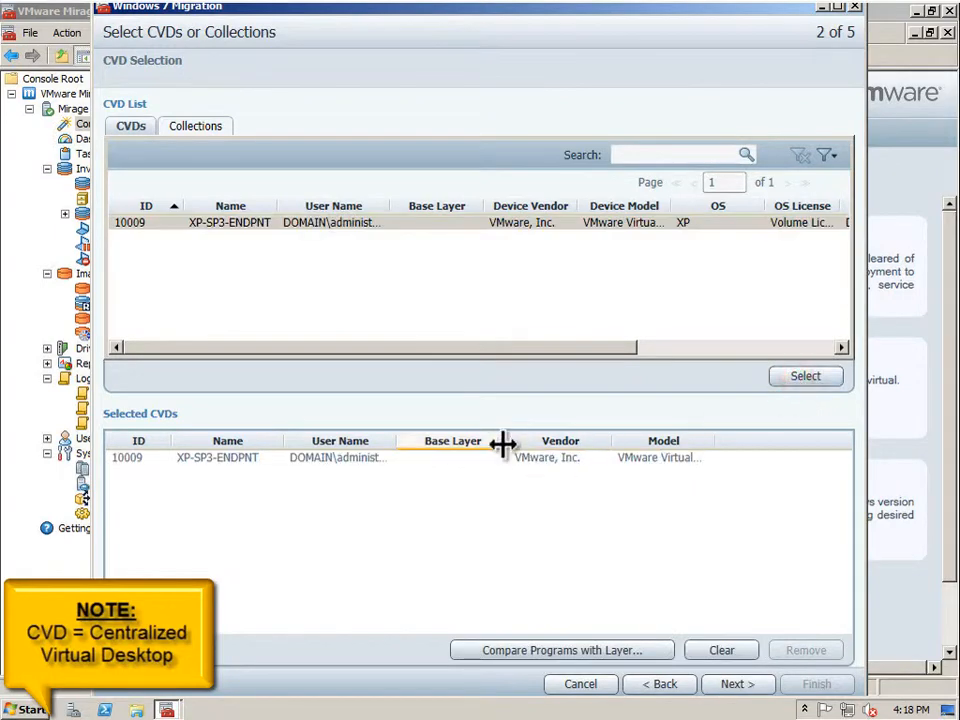
{"action": "left_click", "coordinate": [490, 457]}
{"action": "left_click", "coordinate": [738, 685]}
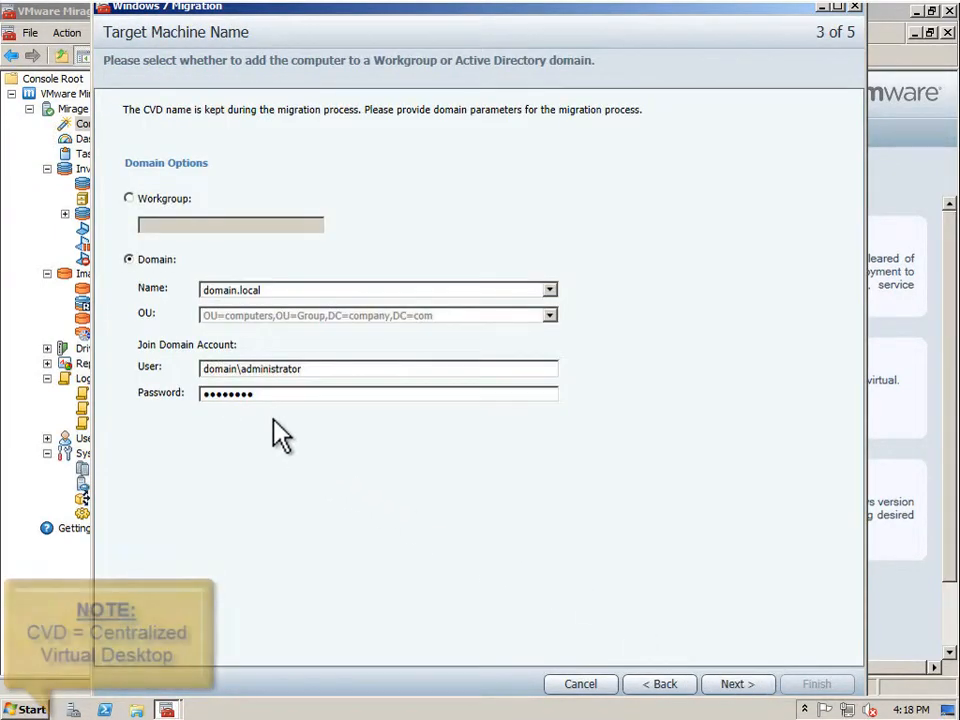
{"action": "left_click", "coordinate": [738, 685]}
- Ignore the missing driver profile warning, launch the migration, and check its status on the endpoint
{"action": "left_click", "coordinate": [424, 192]}
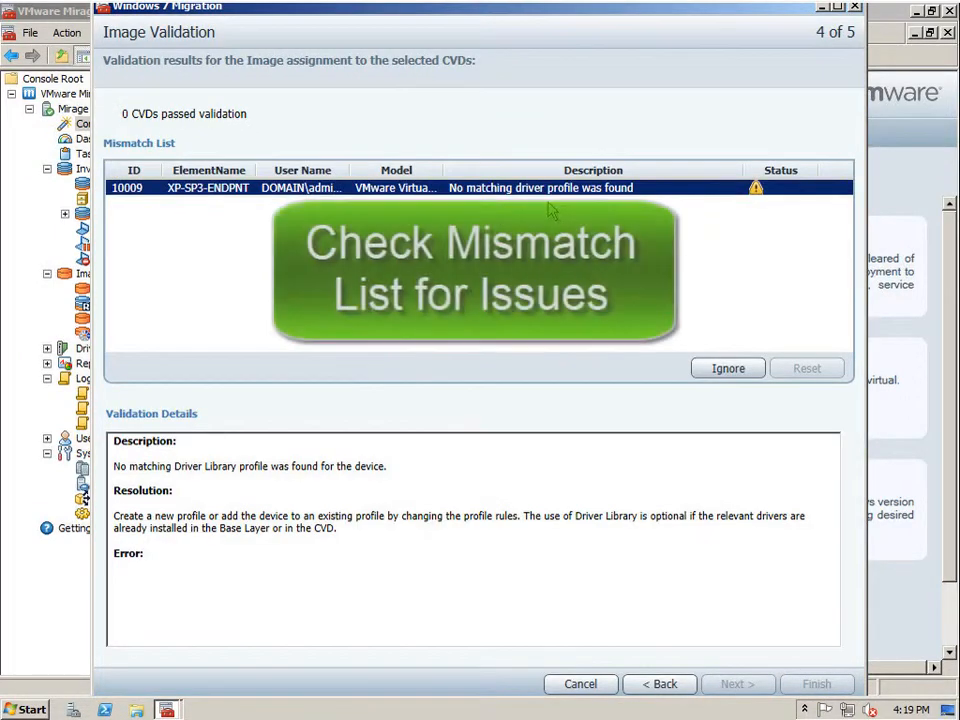
{"action": "left_click", "coordinate": [530, 518]}
{"action": "left_click_drag", "start_coordinate": [530, 518], "coordinate": [589, 531]}
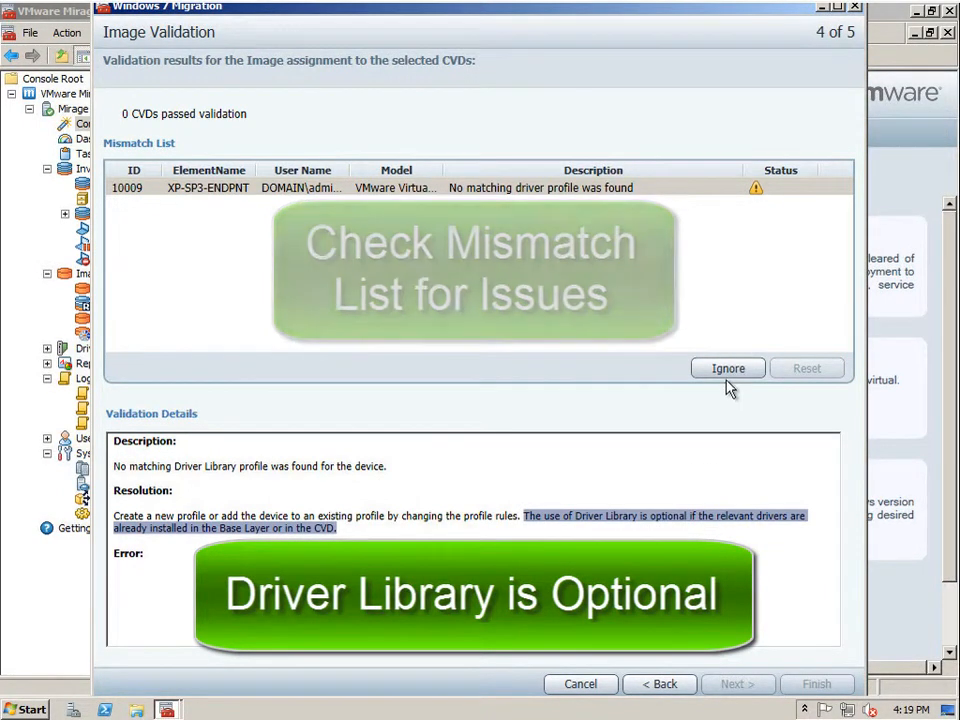
{"action": "left_click", "coordinate": [728, 370]}
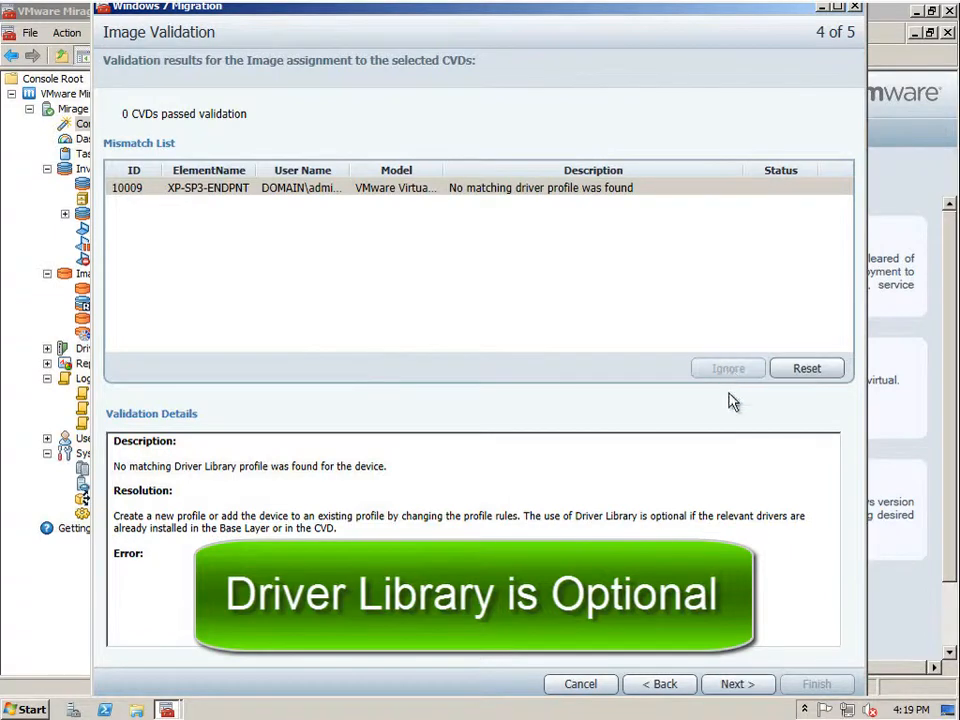
{"action": "left_click", "coordinate": [738, 685]}
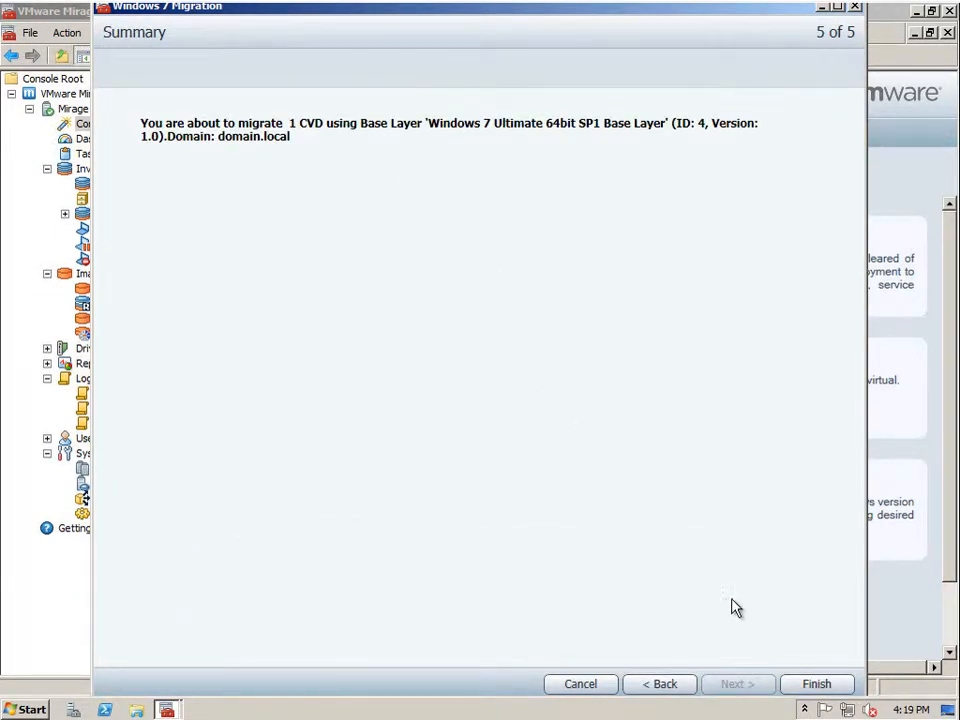
{"action": "left_click", "coordinate": [806, 684]}
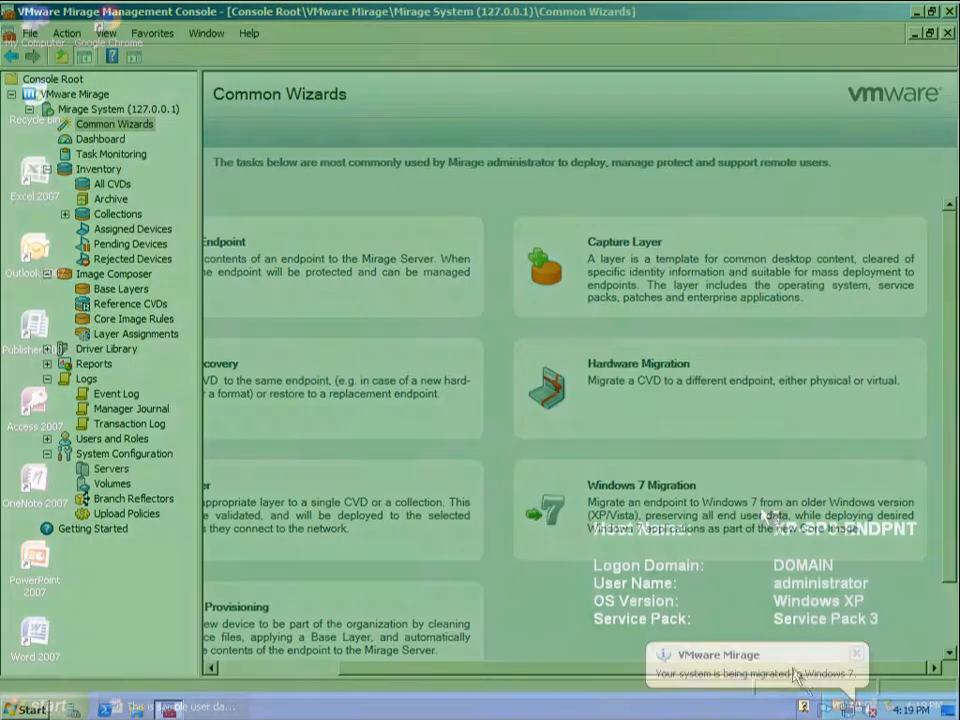
{"action": "left_click", "coordinate": [760, 672]}
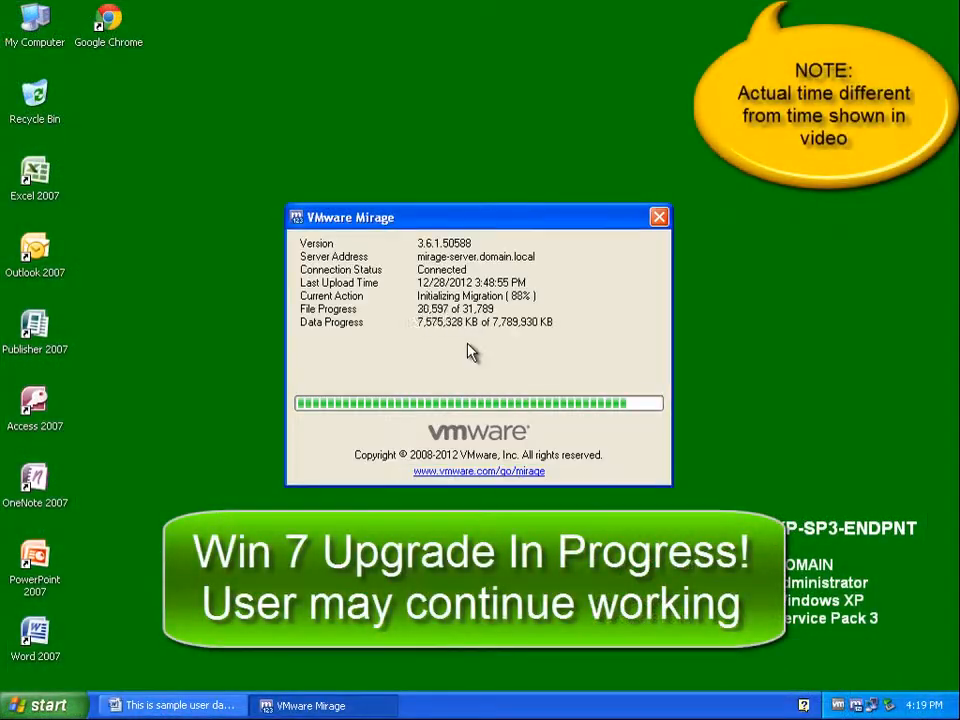
{"action": "left_click", "coordinate": [193, 704]}
- Note in the Word document that the user can keep working during the base layer download, then save
{"action": "key", "text": "Return"}
{"action": "key", "text": "Return"}
{"action": "type", "text": "Th"}
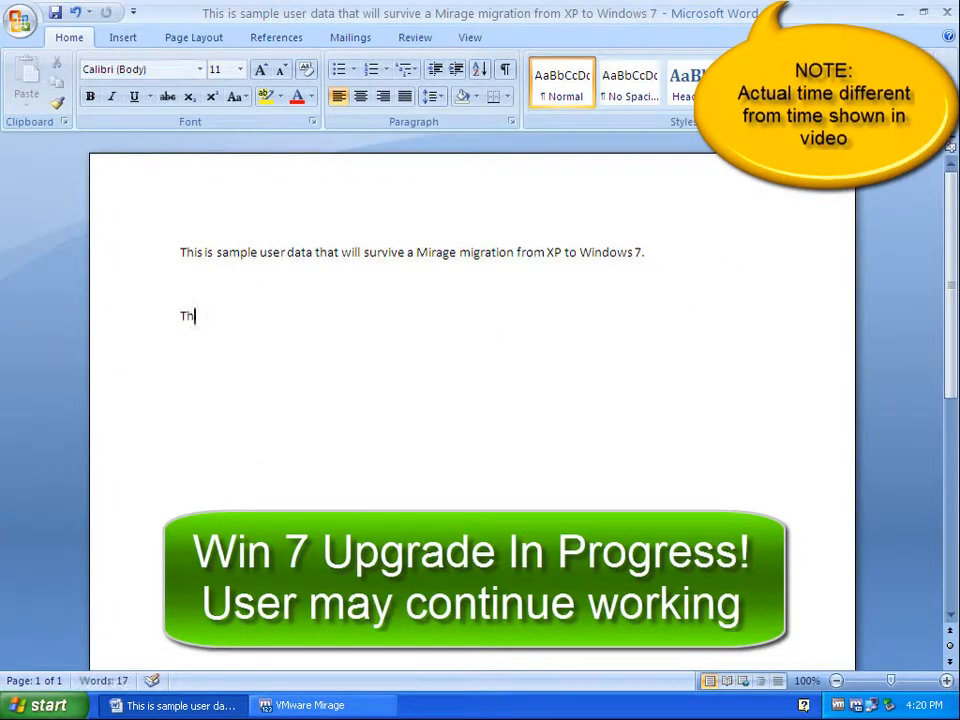
{"action": "type", "text": "e user can continue to work whil"}
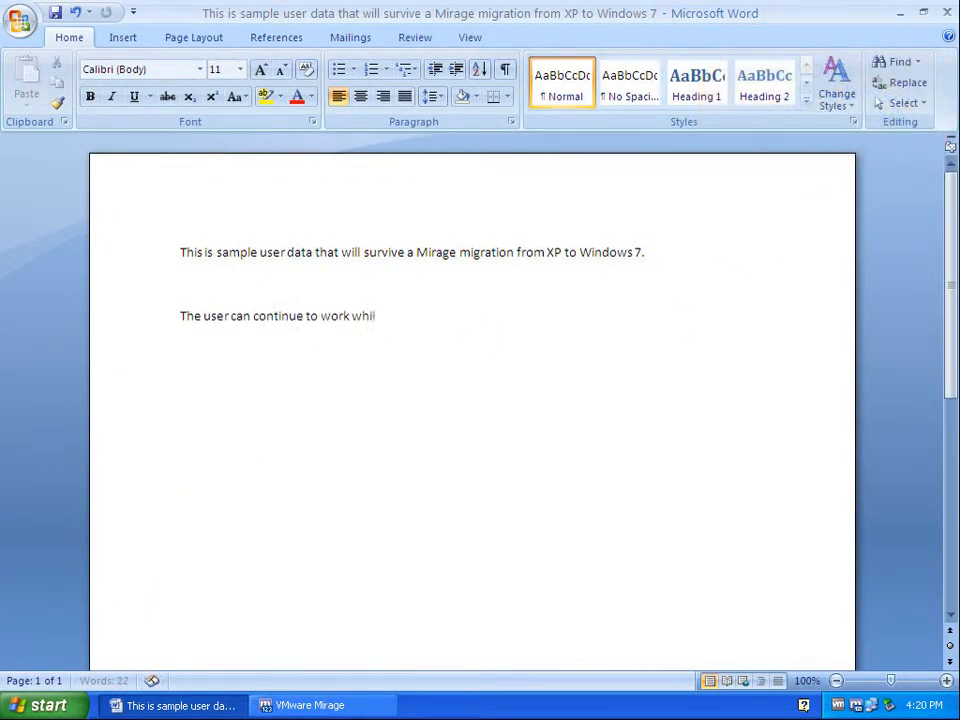
{"action": "type", "text": "e Mirage downloads the new Windows 7"}
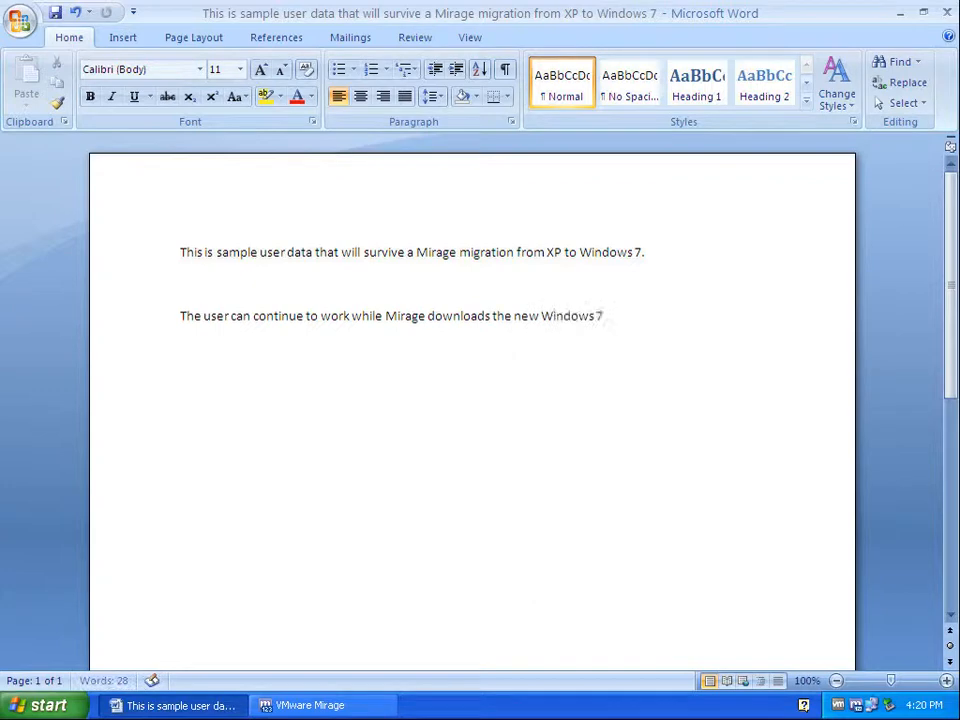
{"action": "type", "text": " base layer to the XP system "}
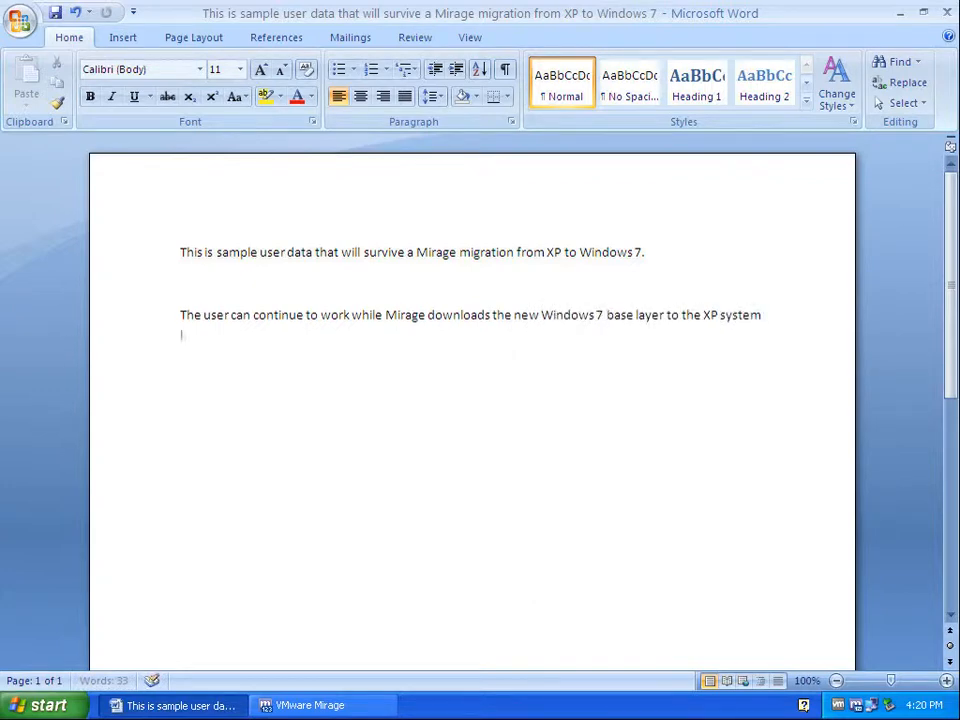
{"action": "type", "text": "in the background."}
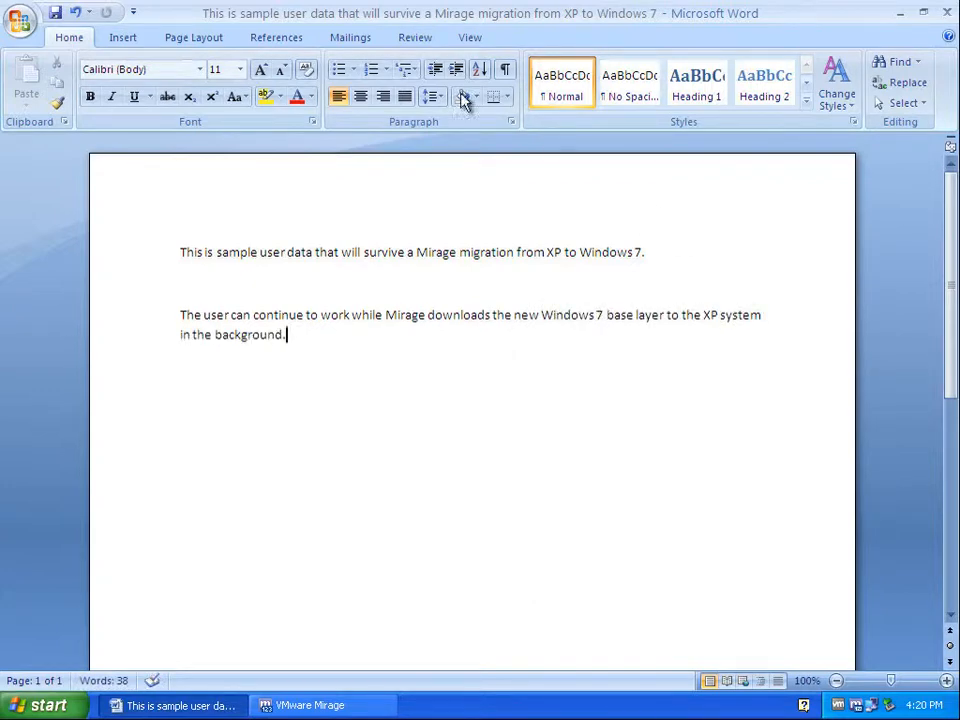
{"action": "left_click", "coordinate": [55, 13]}
{"action": "left_click", "coordinate": [899, 13]}
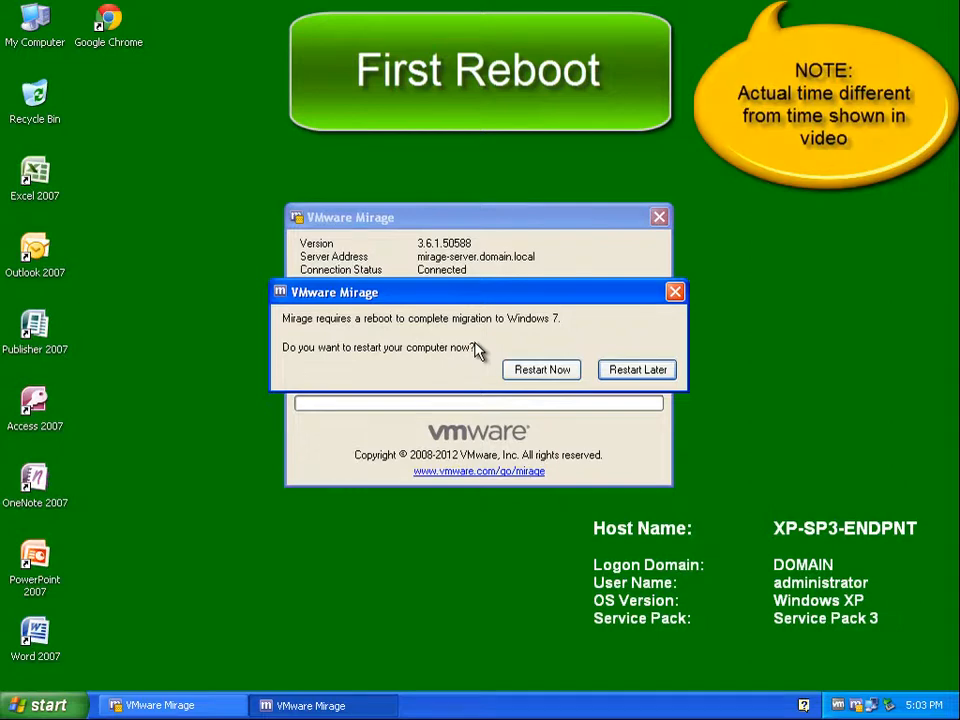
- Restart the endpoint now to complete the Windows 7 migration
{"action": "left_click", "coordinate": [534, 376]}
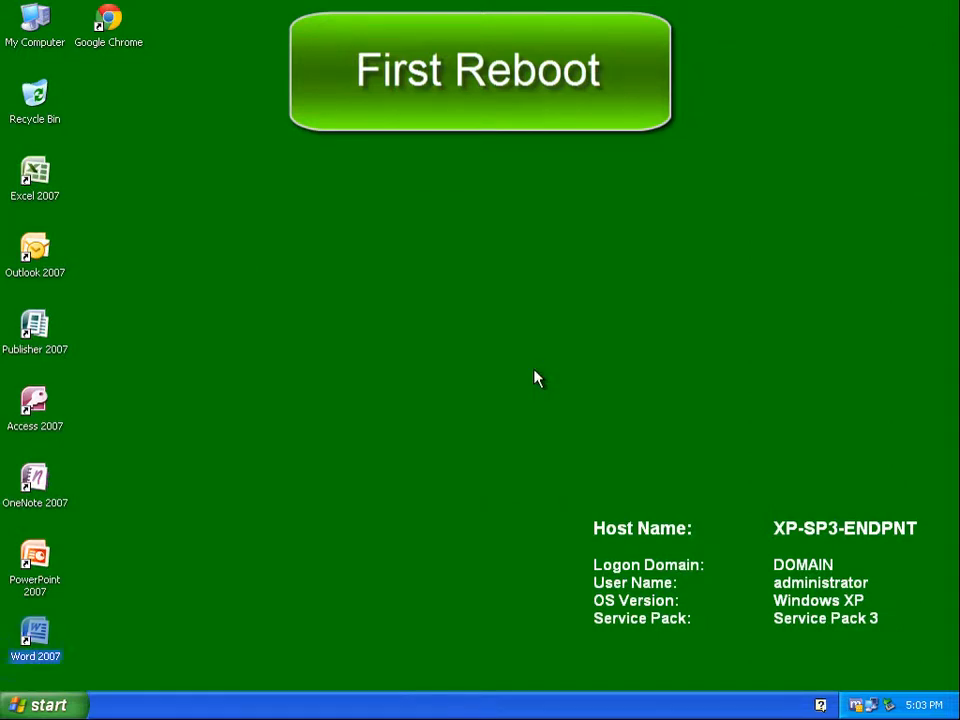